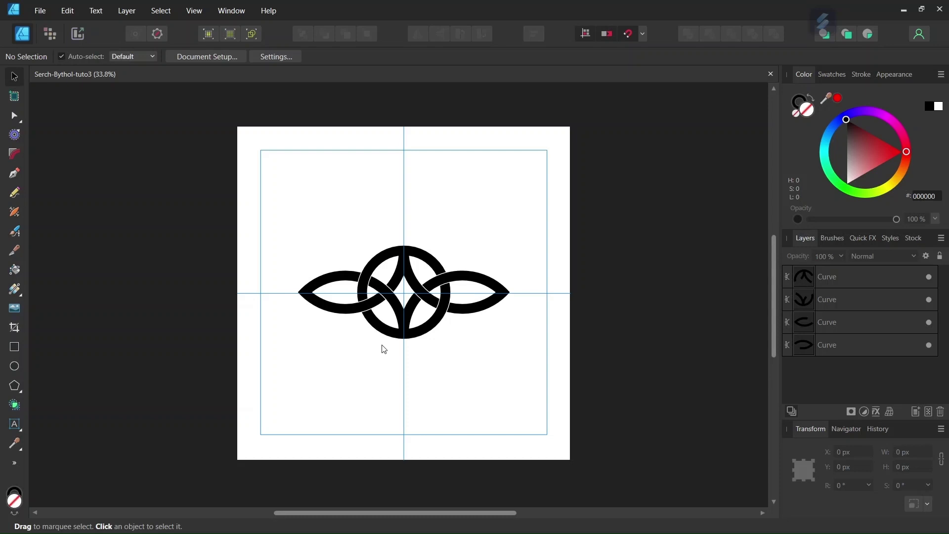
Create a new 2000 × 2000 px document measured in pixels.
scroll(388, 342, up, 1)
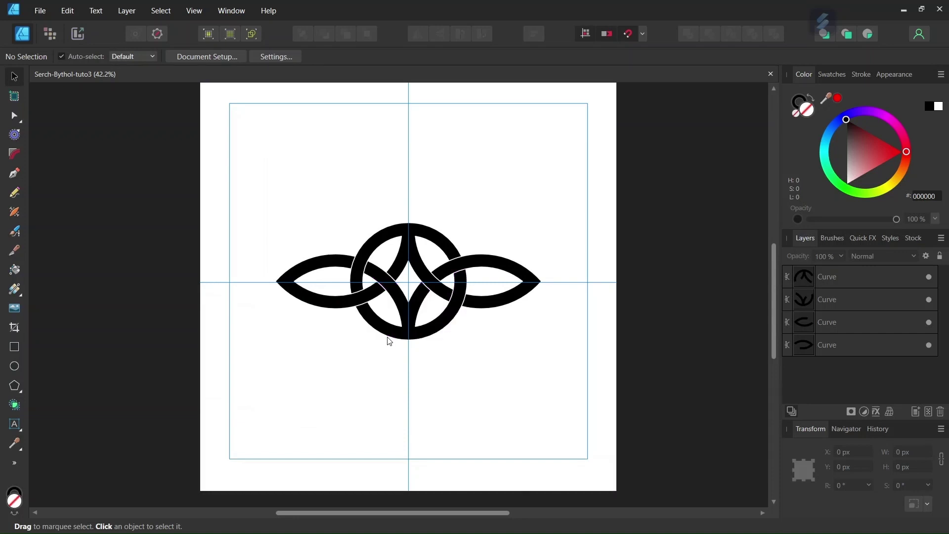
scroll(390, 341, up, 1)
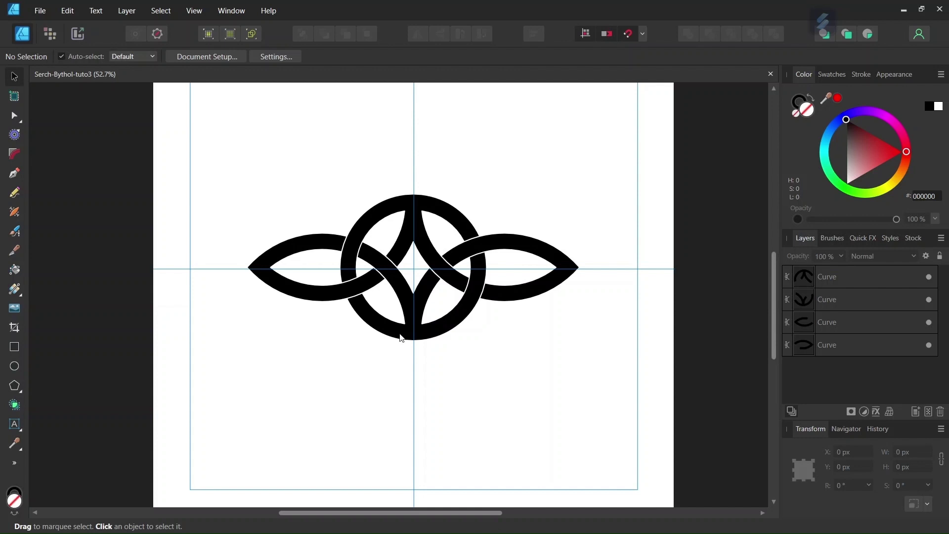
scroll(402, 334, down, 2)
click(40, 13)
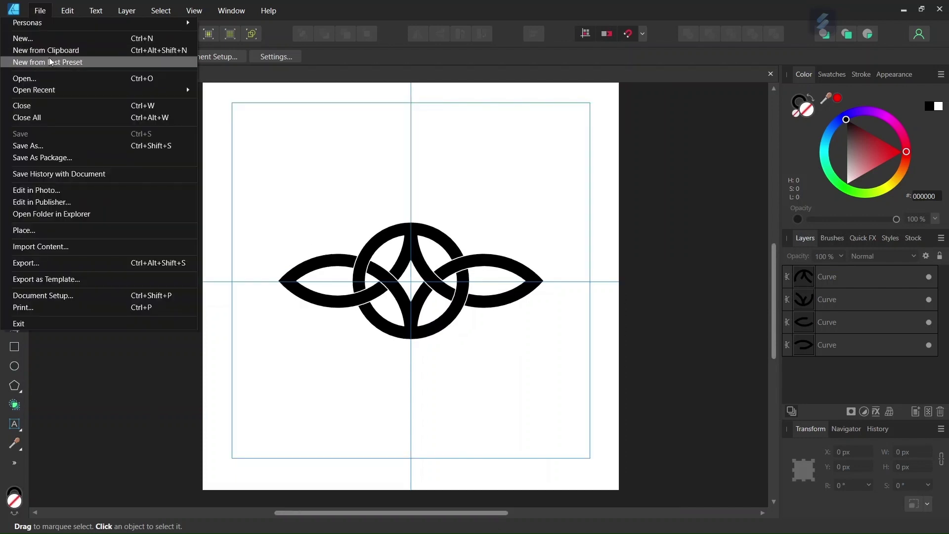
click(50, 40)
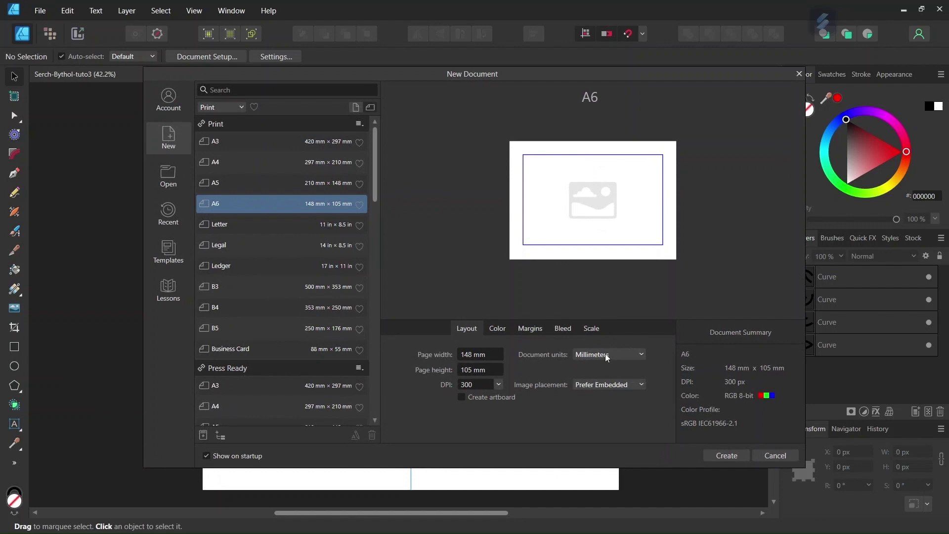
click(605, 354)
click(603, 365)
click(478, 355)
key(ctrl+a)
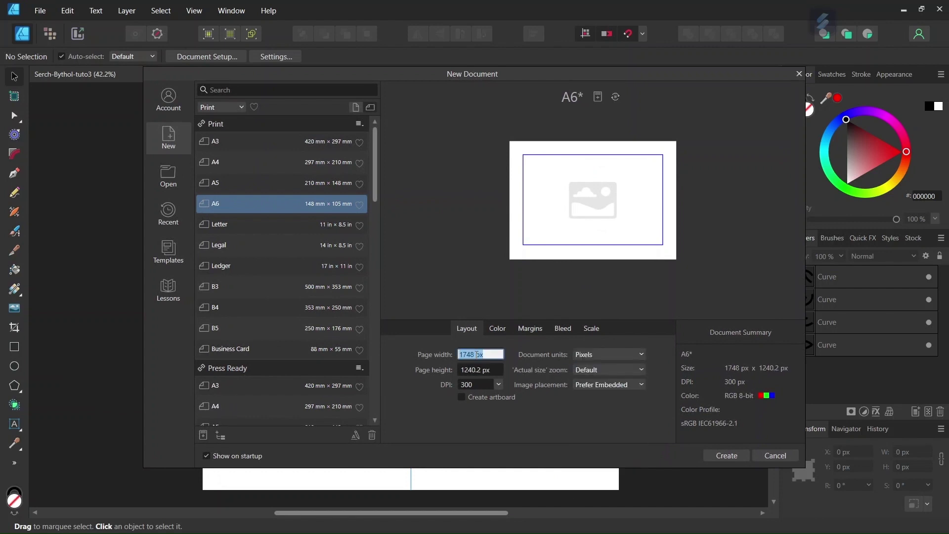
text(2000)
click(492, 370)
key(ctrl+a)
text(2000)
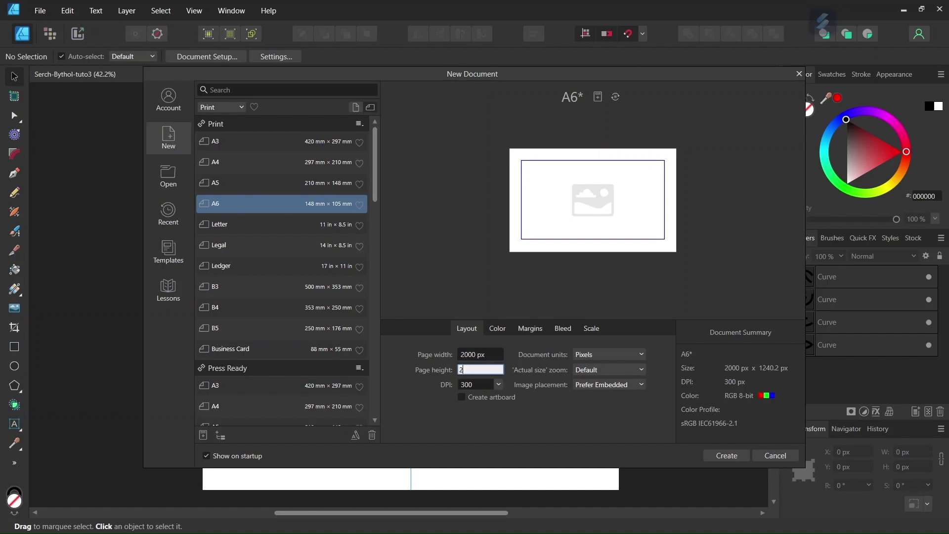
click(726, 454)
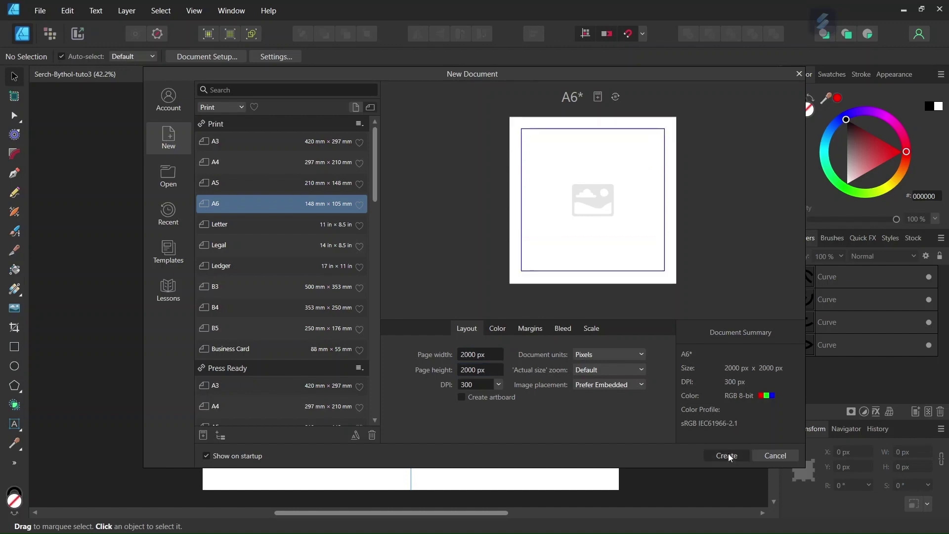
Add horizontal and vertical guides at 1000 px, crossing at the page centre.
click(197, 11)
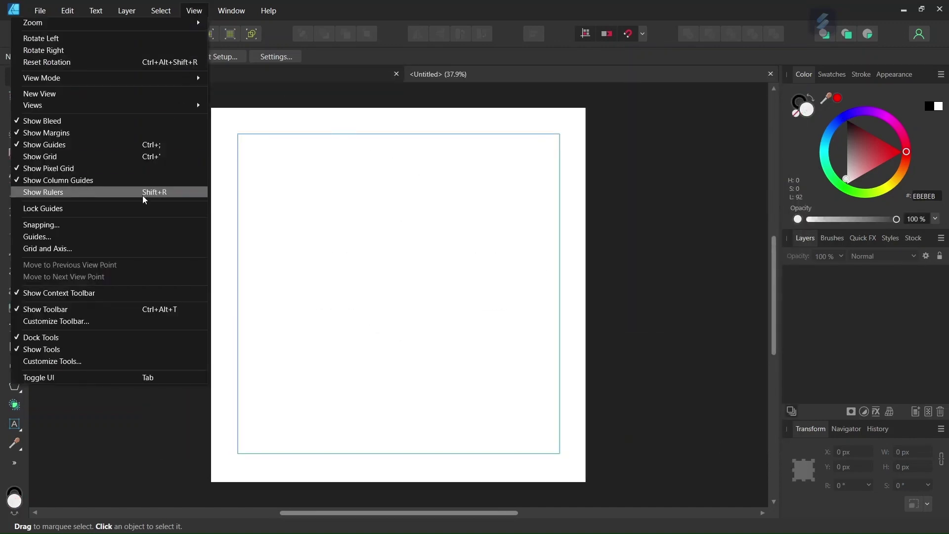
click(134, 238)
click(255, 327)
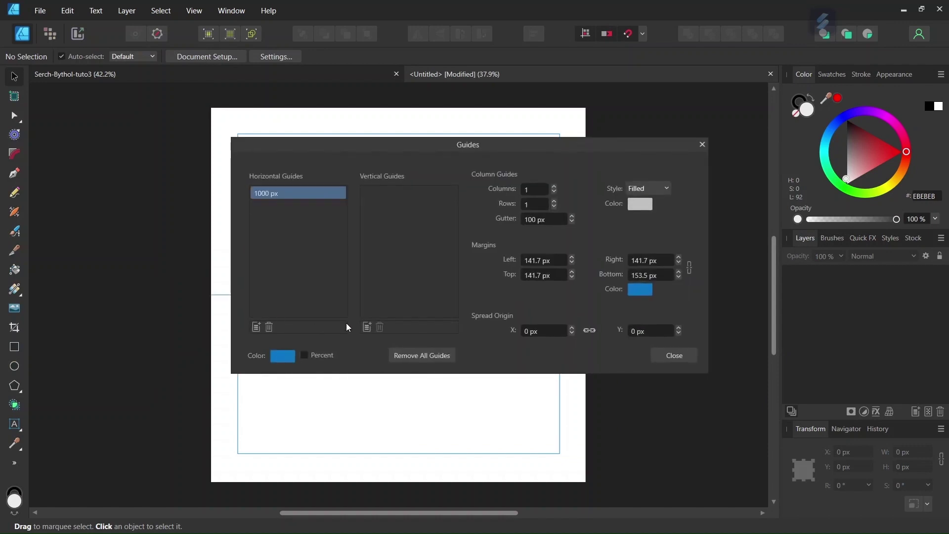
click(367, 327)
click(676, 356)
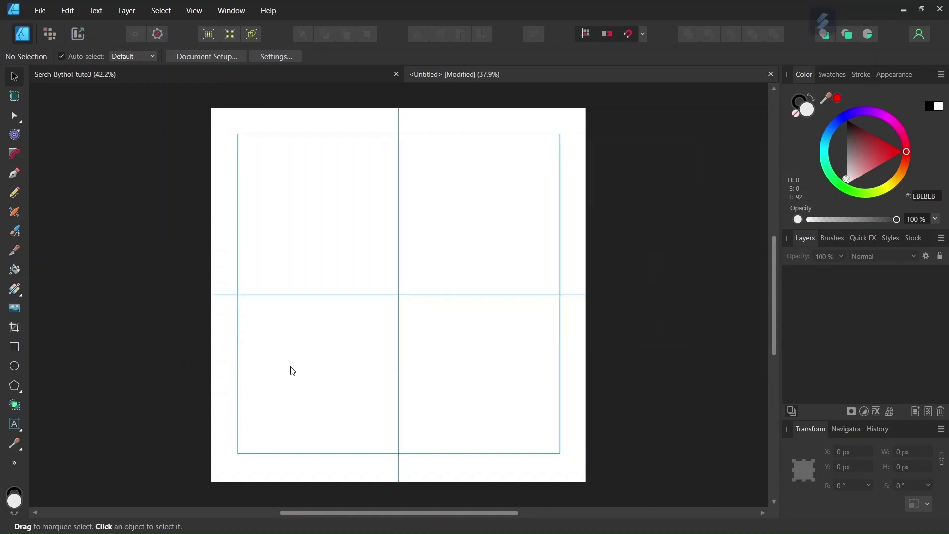
Set the Ellipse Tool to no fill with a 15 pt stroke width.
click(14, 366)
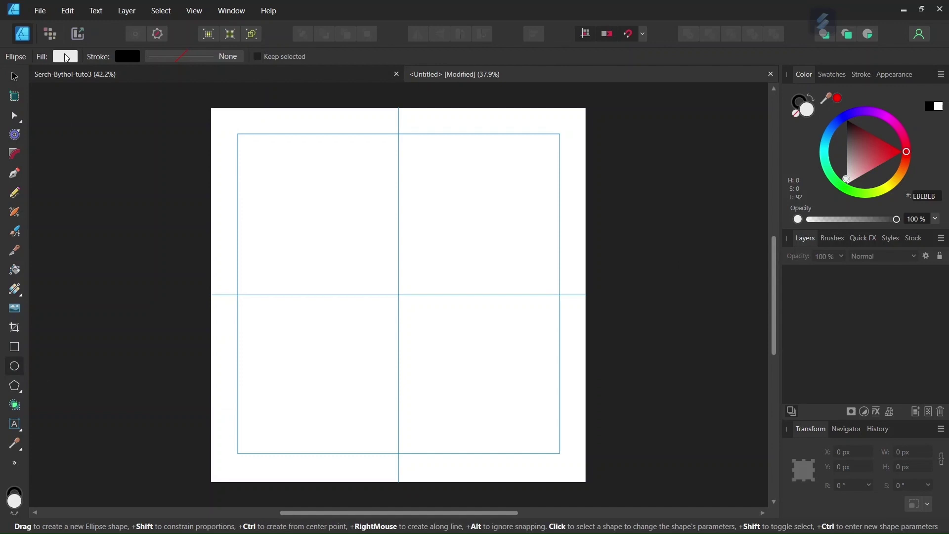
click(66, 59)
click(195, 80)
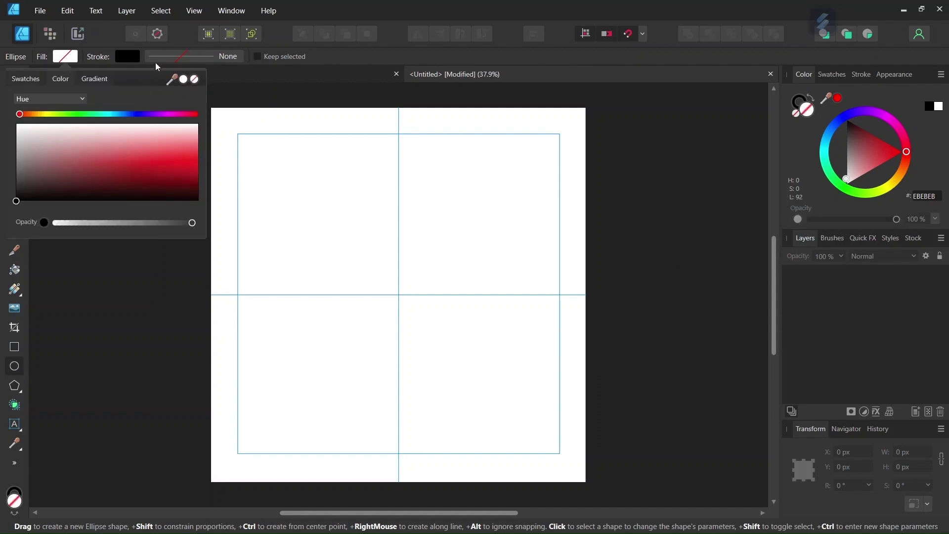
click(179, 56)
click(261, 100)
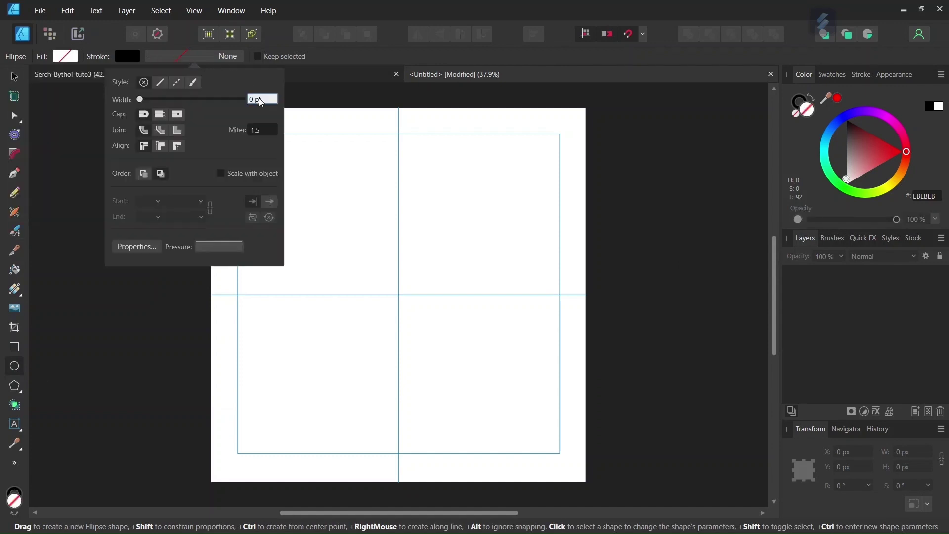
text(15)
key(Return)
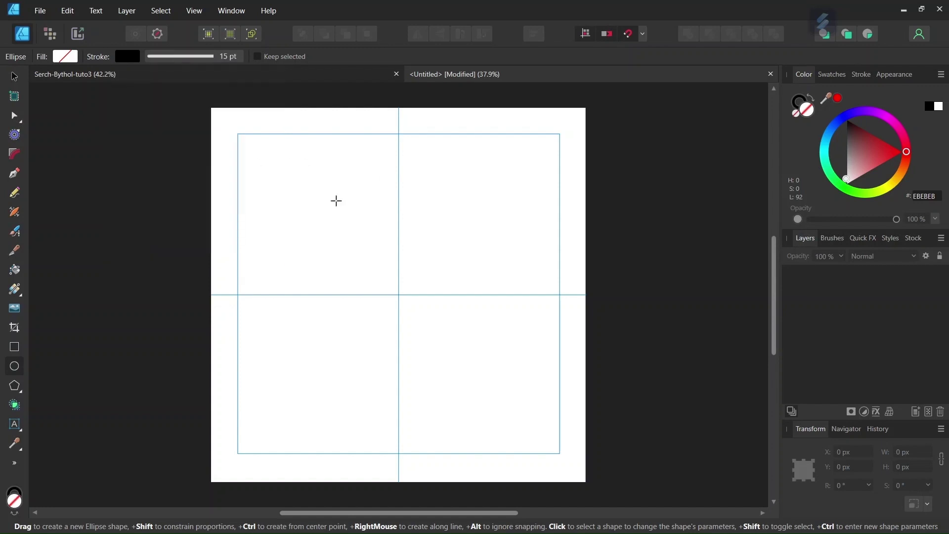
Draw an ellipse and size it to a 500 × 500 px circle.
drag(325, 199, 442, 300)
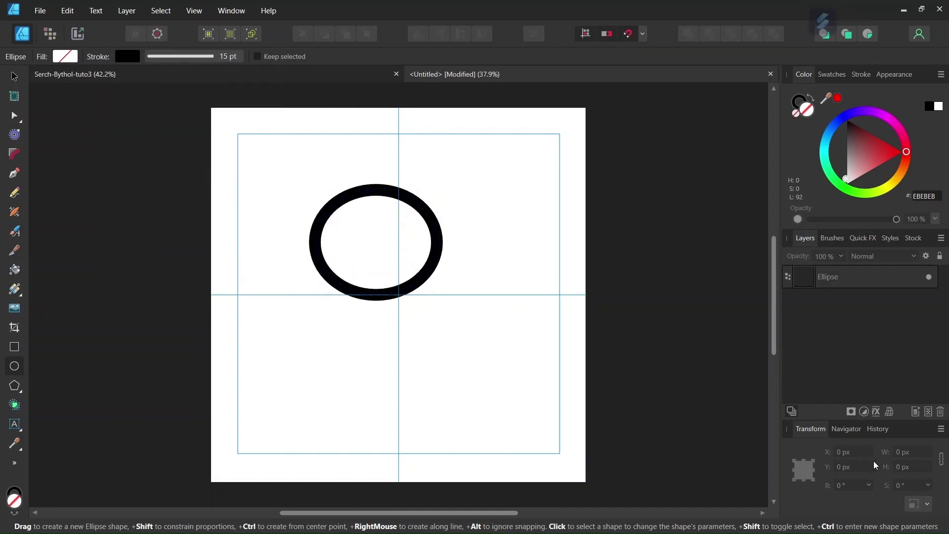
click(437, 245)
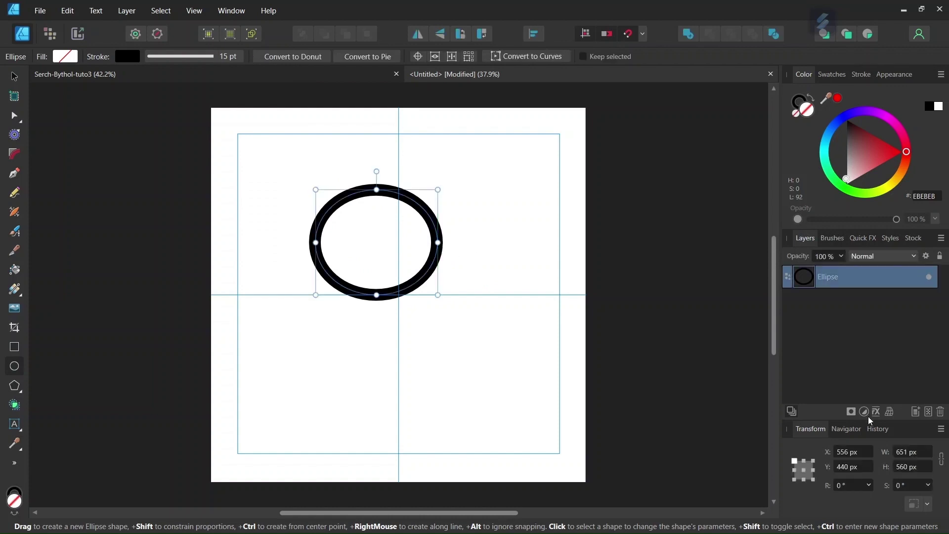
click(905, 454)
text(50)
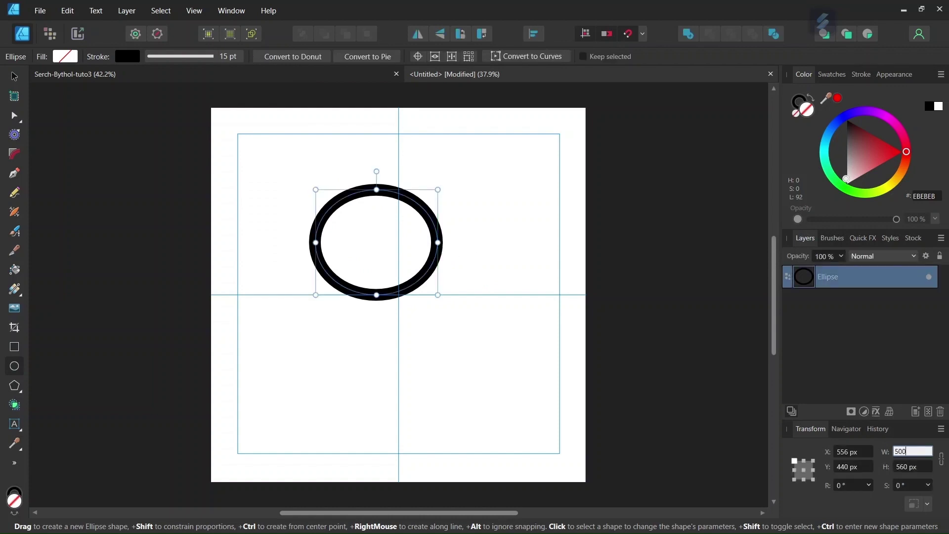
text(0)
key(Tab)
text(5)
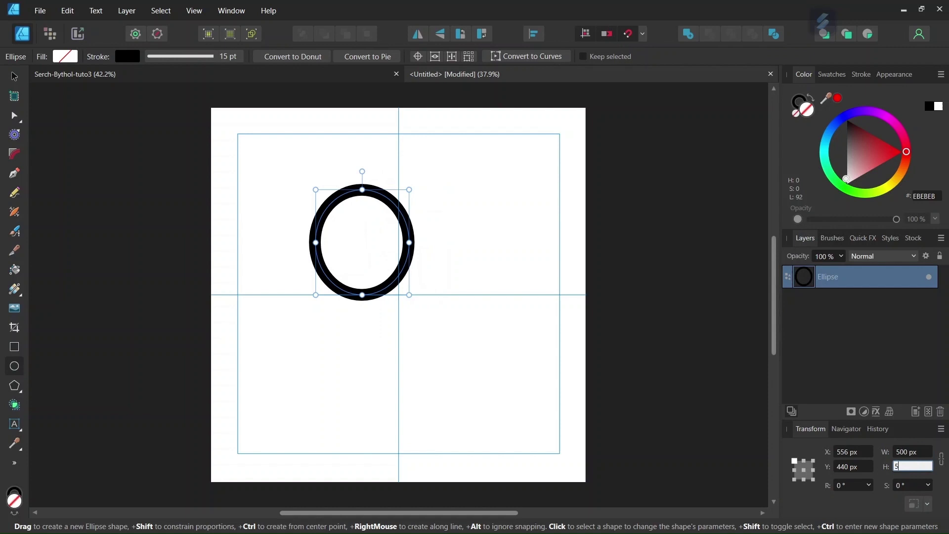
key(Return)
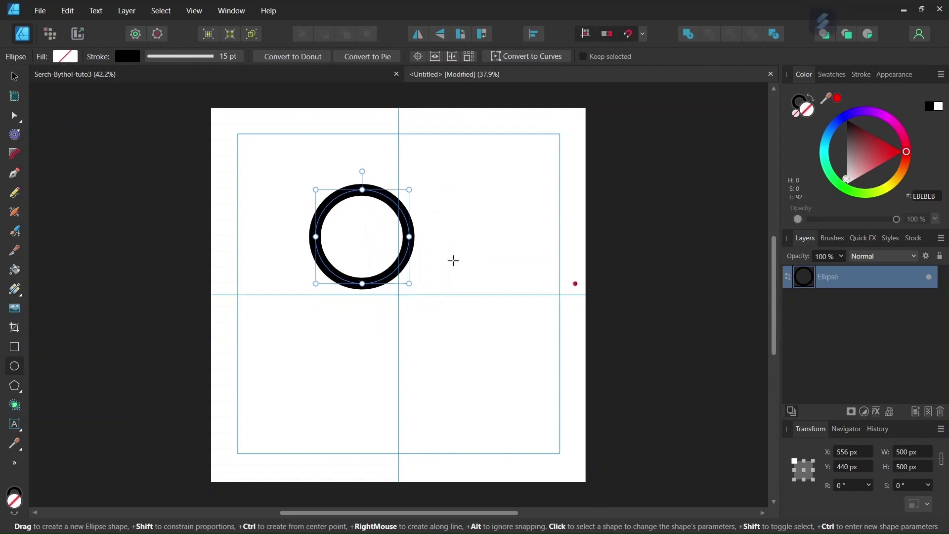
Move the circle so it snaps to the centre where the guides cross.
key(v)
drag(328, 204, 364, 261)
click(17, 369)
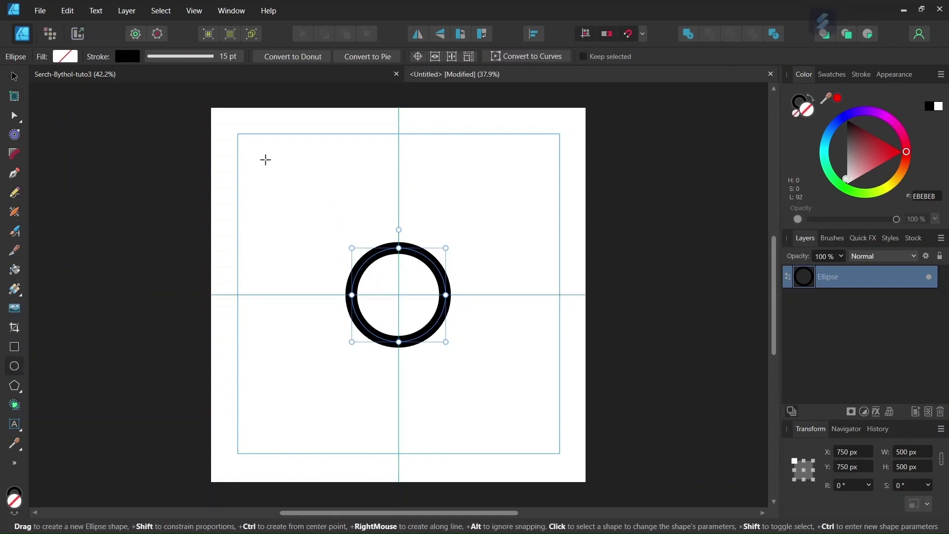
Draw a new ellipse and size it to a 700 × 700 px circle.
drag(262, 160, 352, 228)
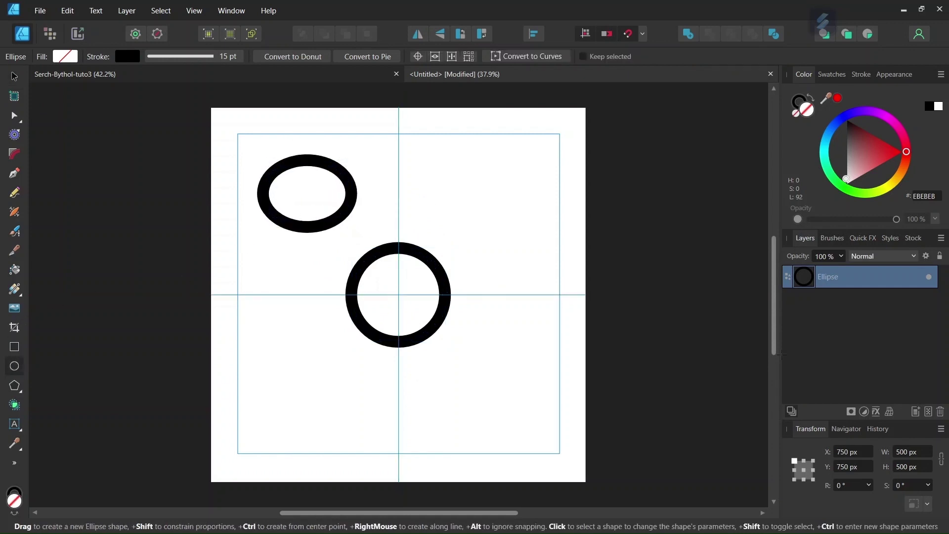
click(352, 197)
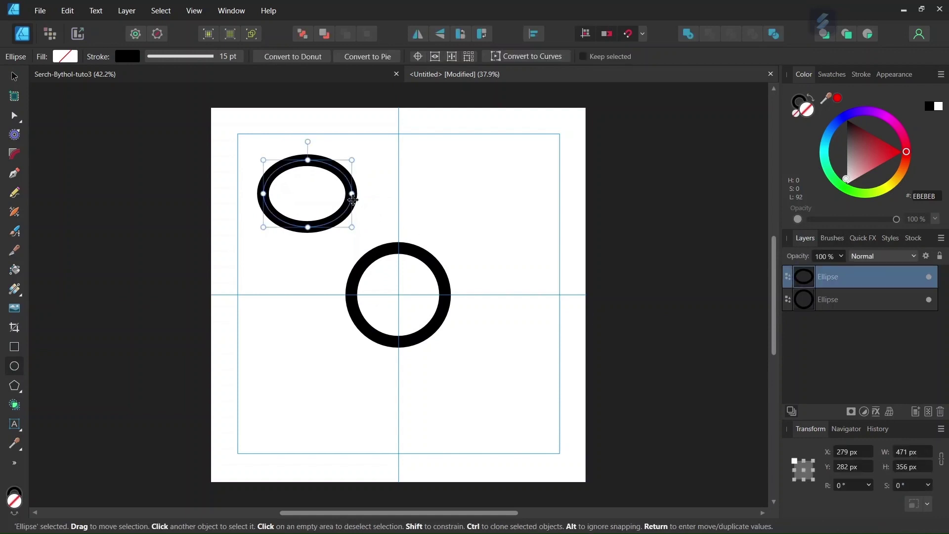
click(908, 451)
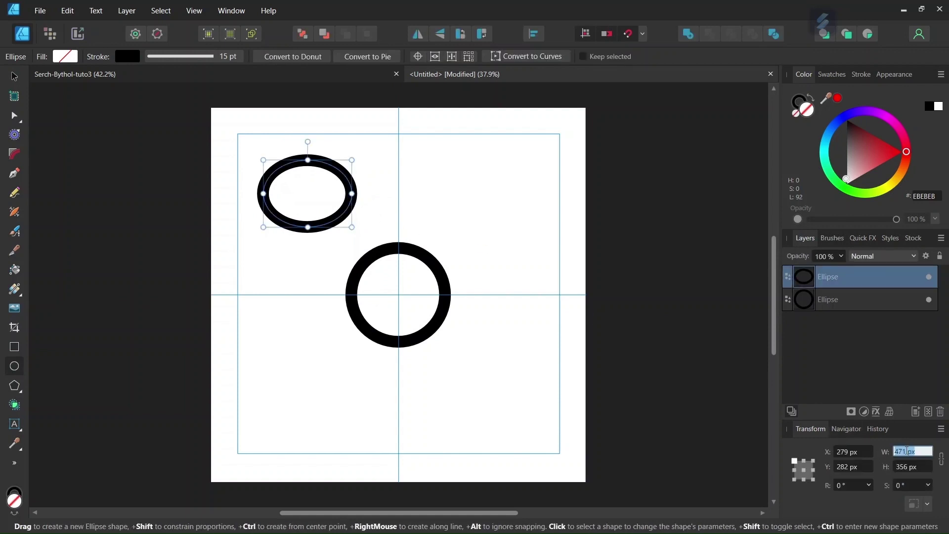
text(7)
key(Tab)
text(700)
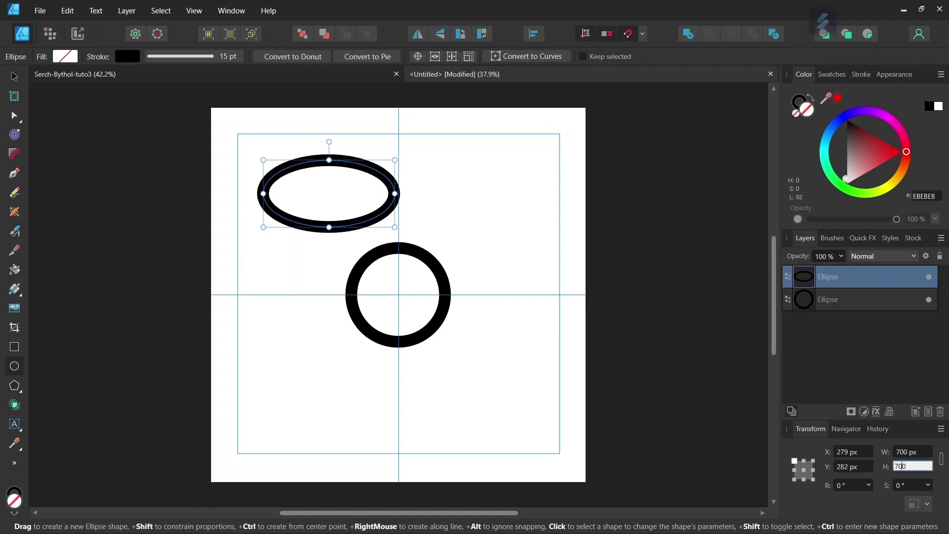
key(Return)
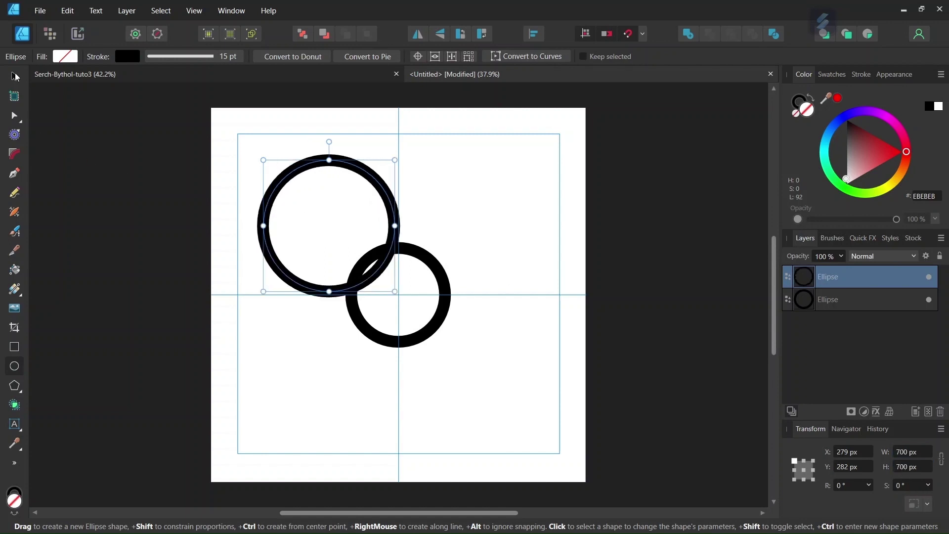
Move the 700 px ring down-right to X 1000, Y 900 px over the central circle.
click(15, 76)
drag(296, 170, 435, 290)
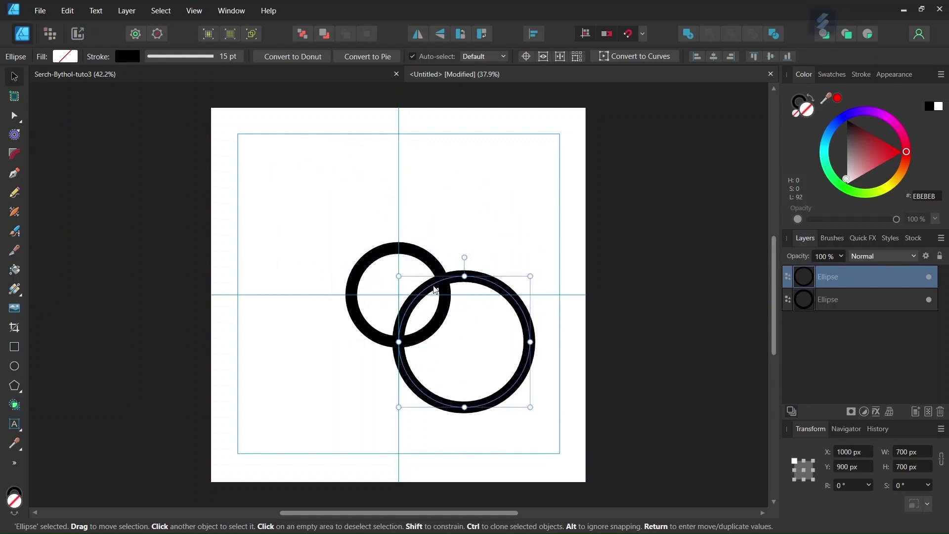
scroll(402, 342, up, 3)
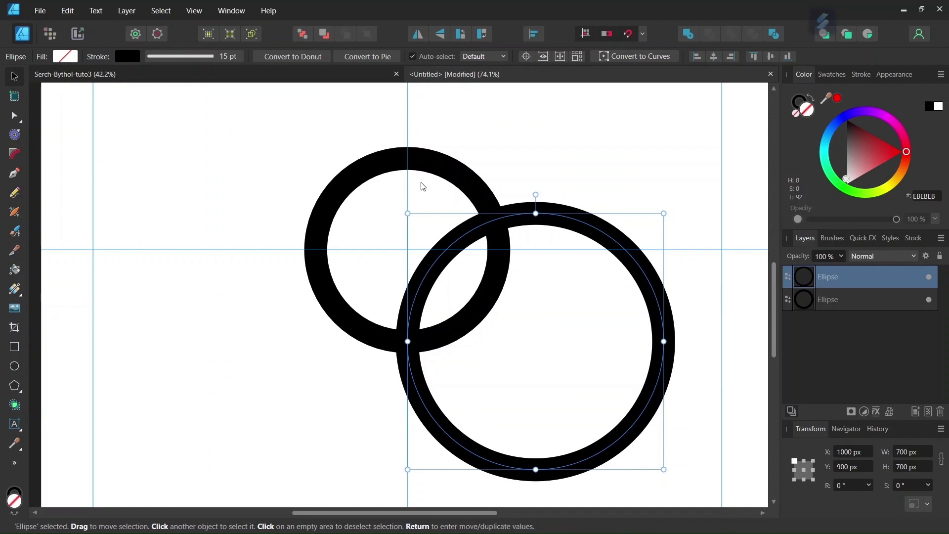
scroll(408, 346, down, 2)
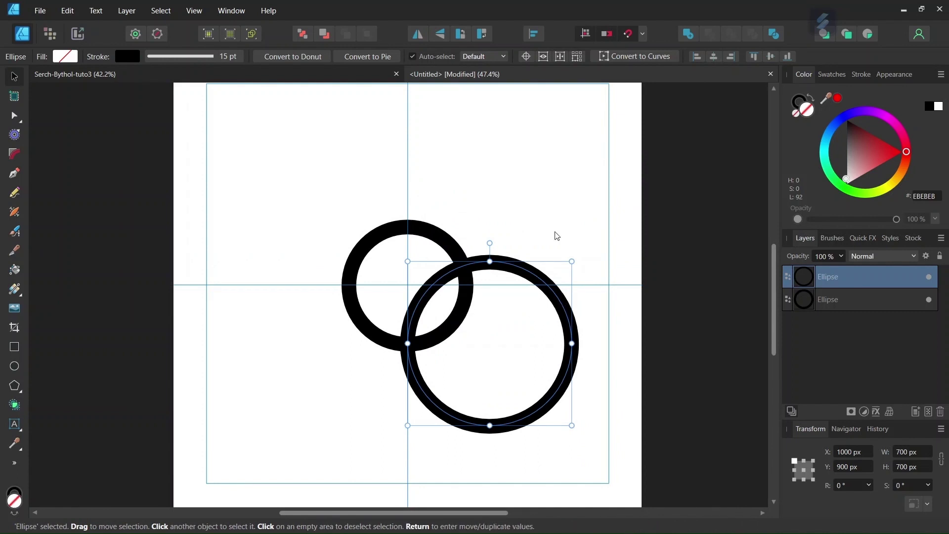
Duplicate the 700 px ring and drag the copy up to Y 400 px.
key(ctrl+j)
drag(524, 271, 524, 161)
scroll(464, 218, up, 2)
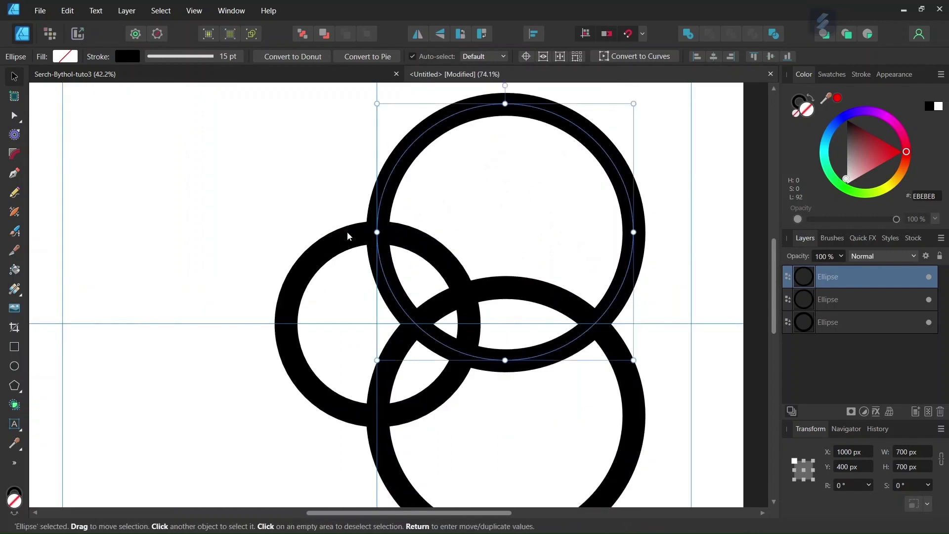
scroll(394, 240, down, 3)
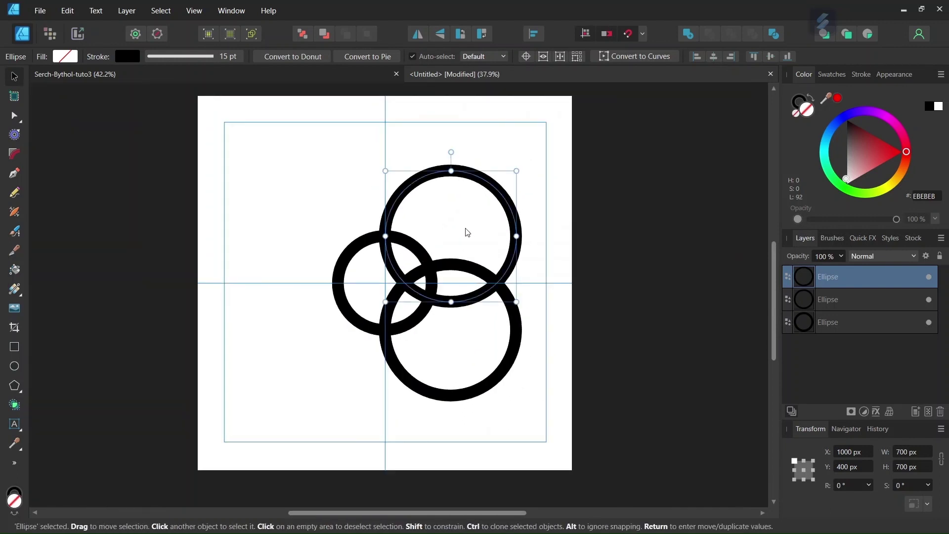
Duplicate both right-hand large rings and move the copies left to X 300 px.
shift+click(509, 283)
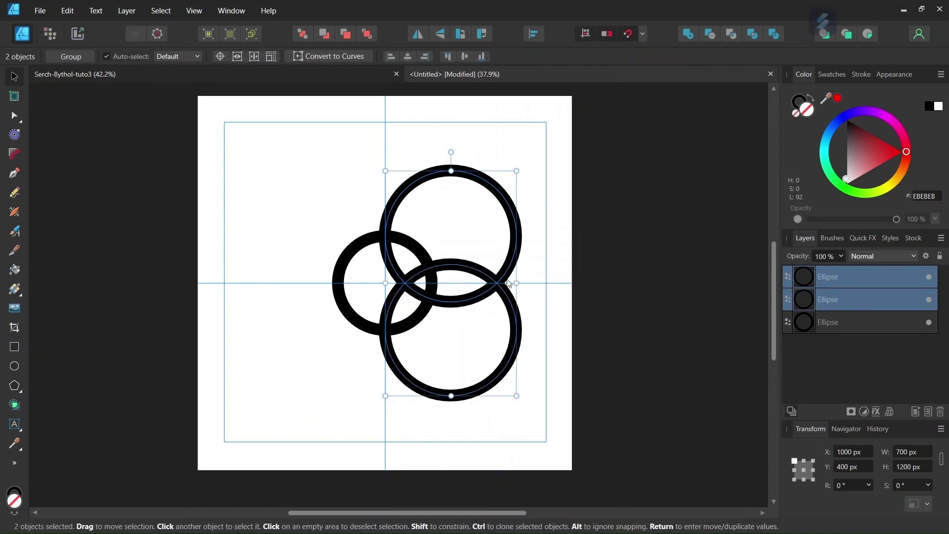
key(ctrl+j)
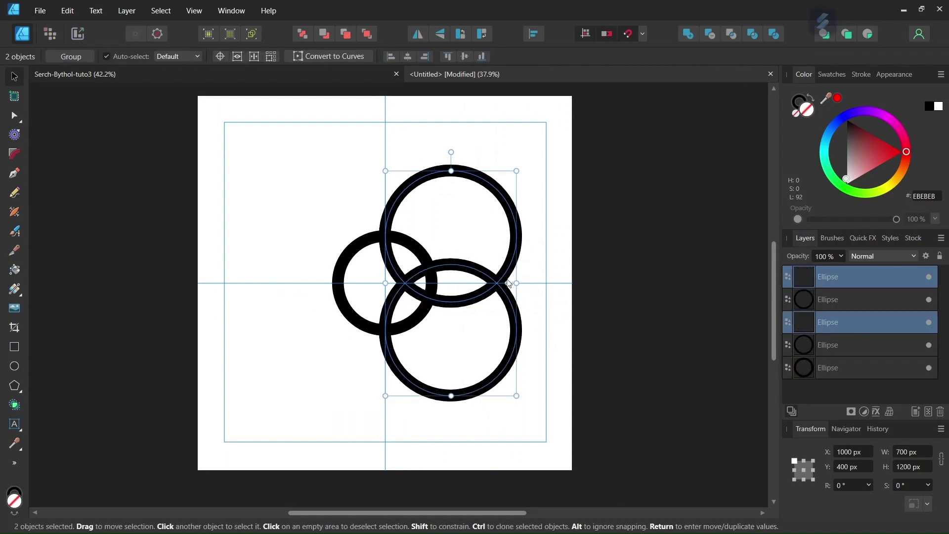
drag(491, 279, 375, 284)
scroll(380, 282, up, 2)
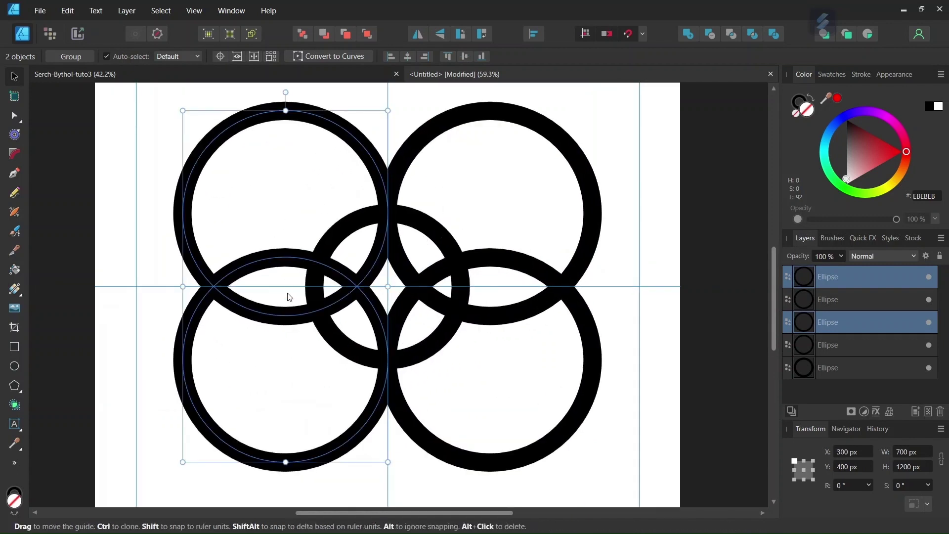
scroll(321, 287, down, 2)
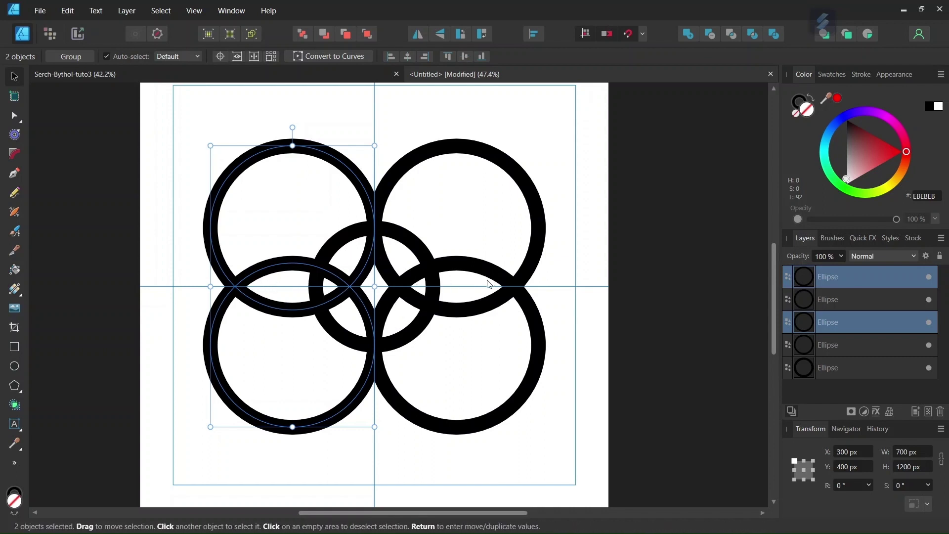
Select all five circles and use Layer > Expand Stroke to make them filled shapes.
key(alt)
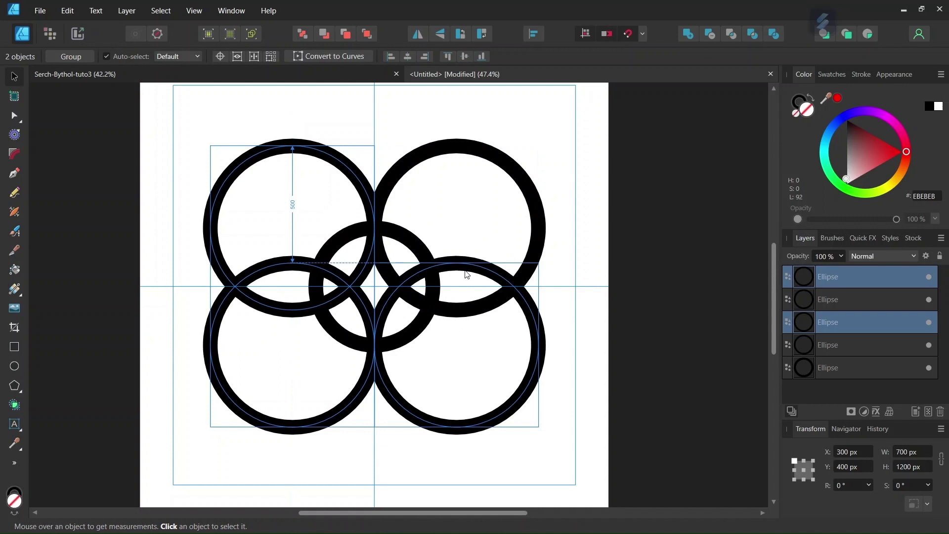
key(ctrl+a)
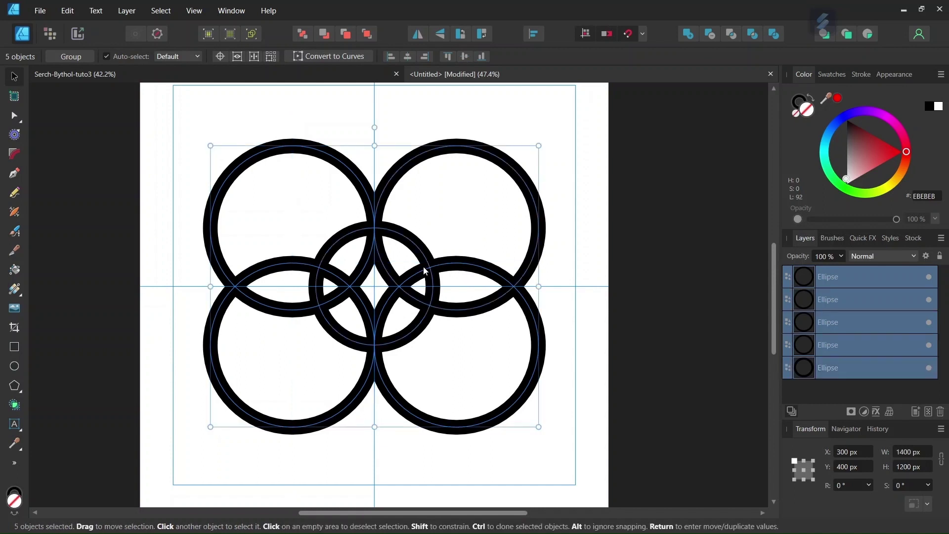
click(126, 10)
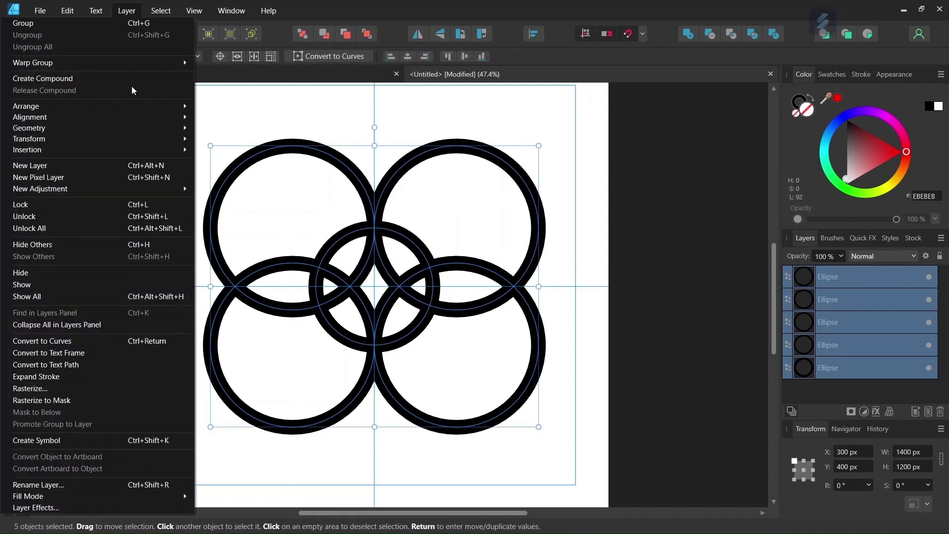
click(136, 376)
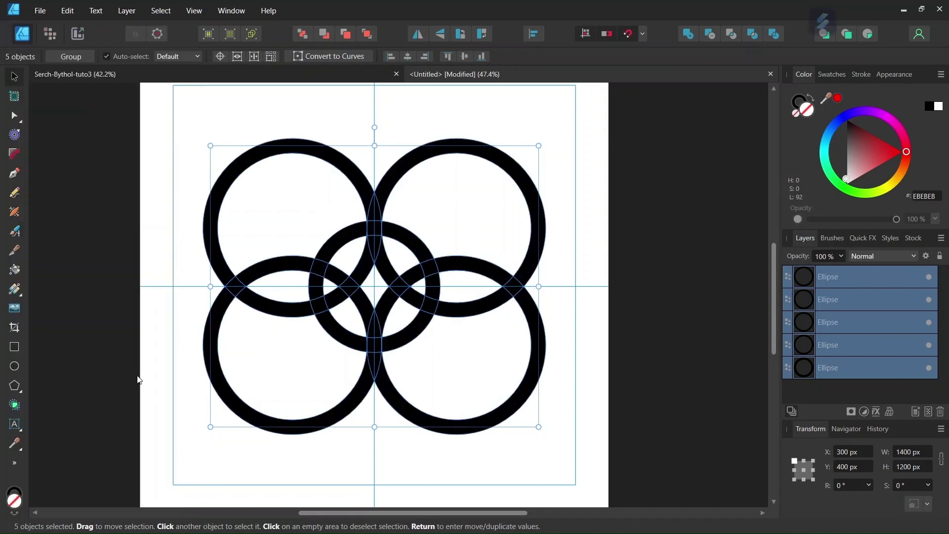
scroll(358, 294, up, 1)
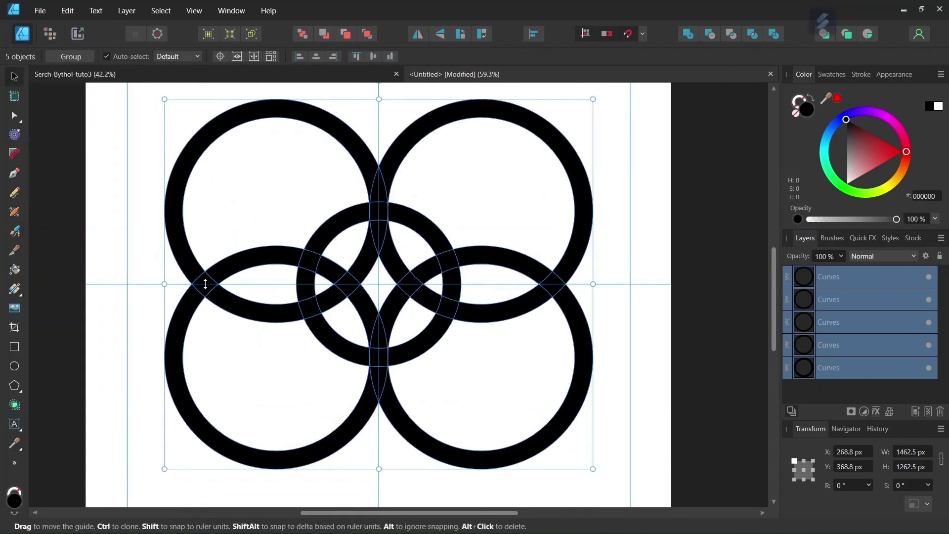
scroll(355, 295, down, 1)
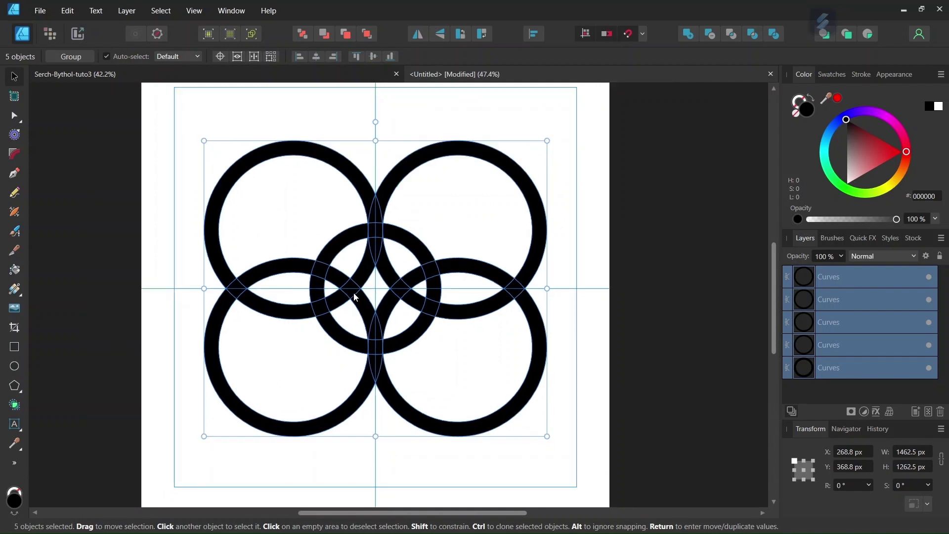
Use the Shape Builder in subtract mode to delete the four big rings' outer arcs.
click(19, 407)
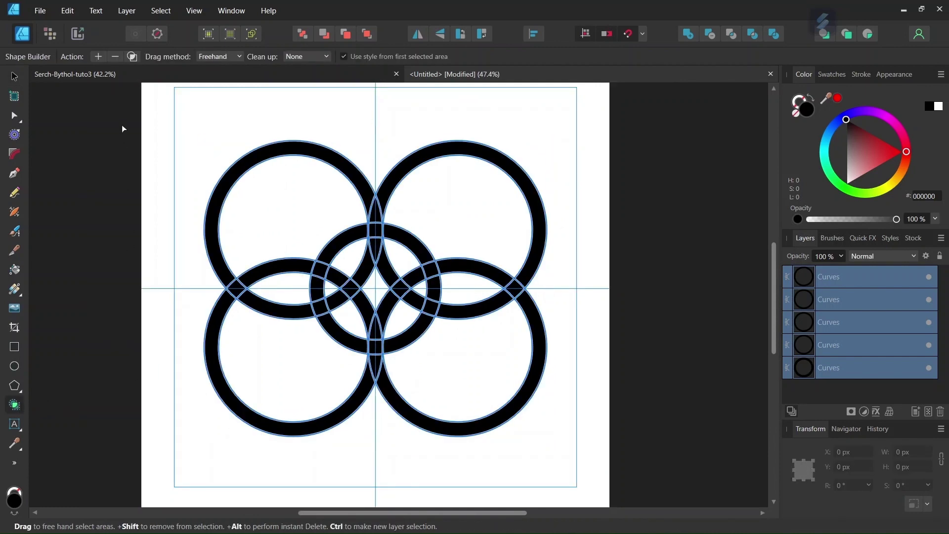
click(114, 55)
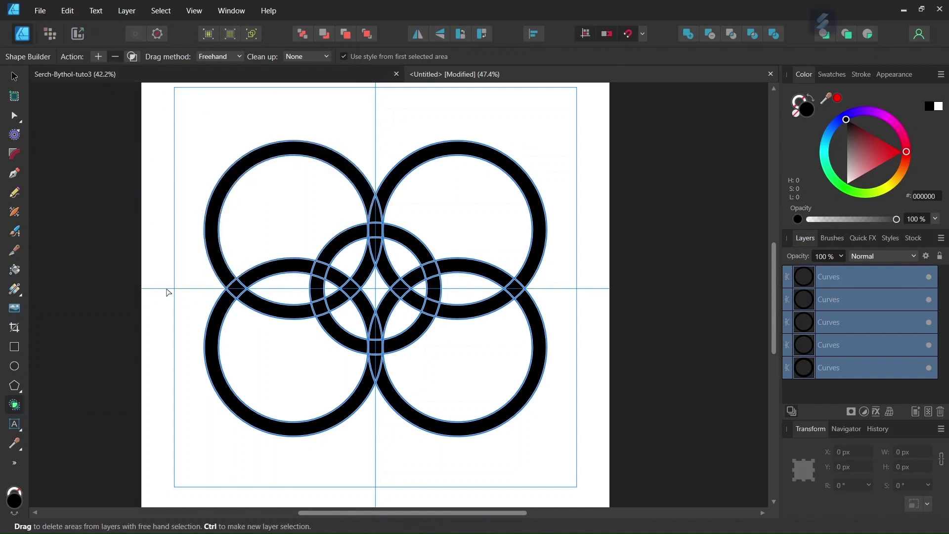
mouse_move(166, 292)
mouse_down()
mouse_move(222, 249)
mouse_move(305, 212)
mouse_move(408, 209)
mouse_move(506, 226)
mouse_move(552, 250)
mouse_move(574, 291)
mouse_move(558, 322)
mouse_move(519, 341)
mouse_move(429, 360)
mouse_move(296, 372)
mouse_up()
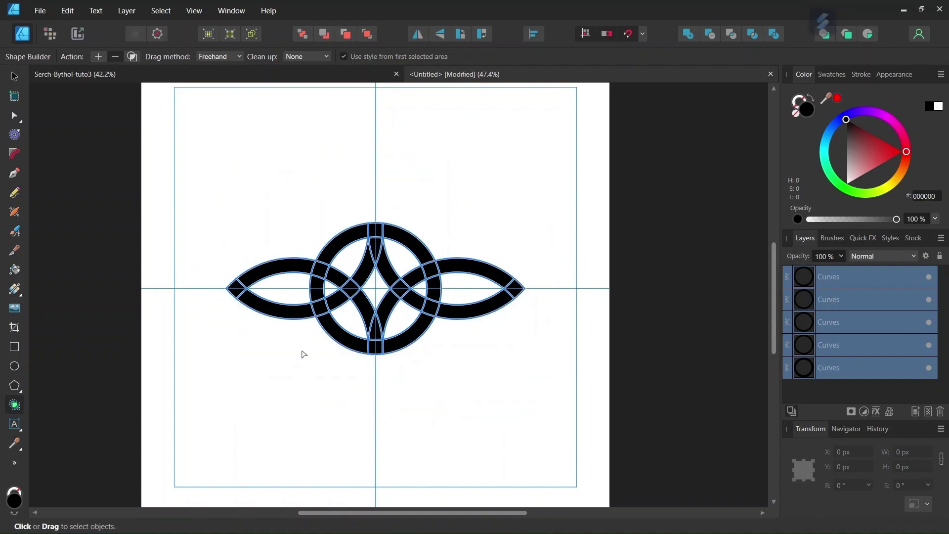
scroll(303, 354, up, 1)
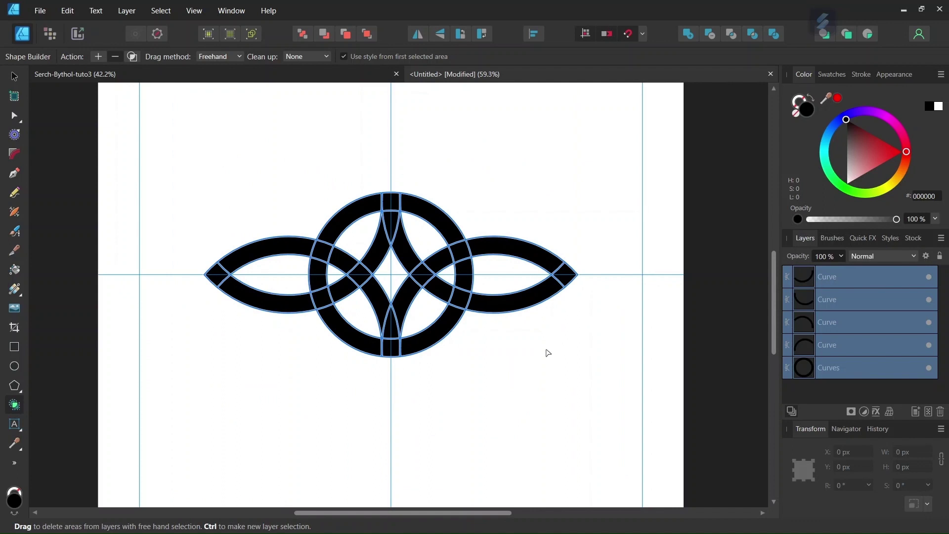
In Shape Builder add mode, merge the ovals' arc pieces and the circle's upper-left segments.
click(99, 57)
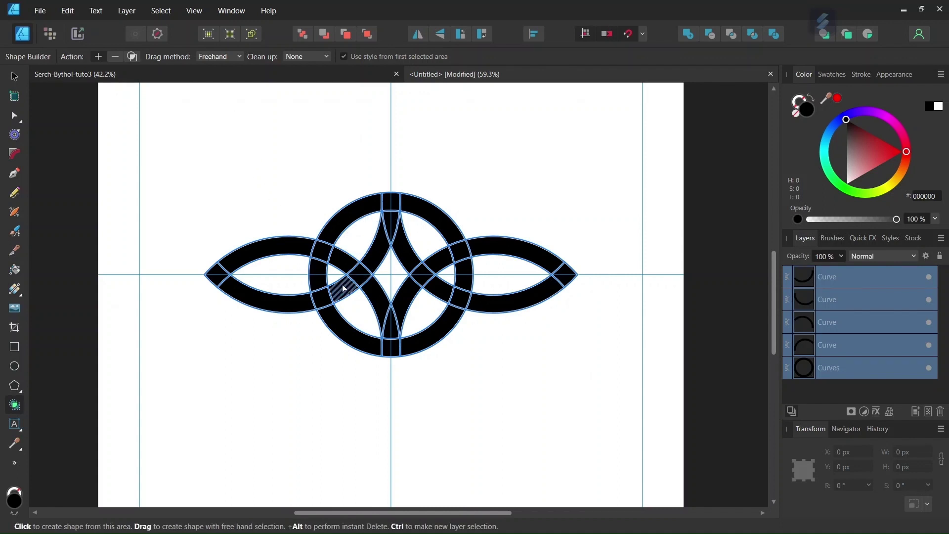
mouse_move(345, 288)
mouse_down()
mouse_move(324, 300)
mouse_move(281, 305)
mouse_move(236, 292)
mouse_move(229, 265)
mouse_up()
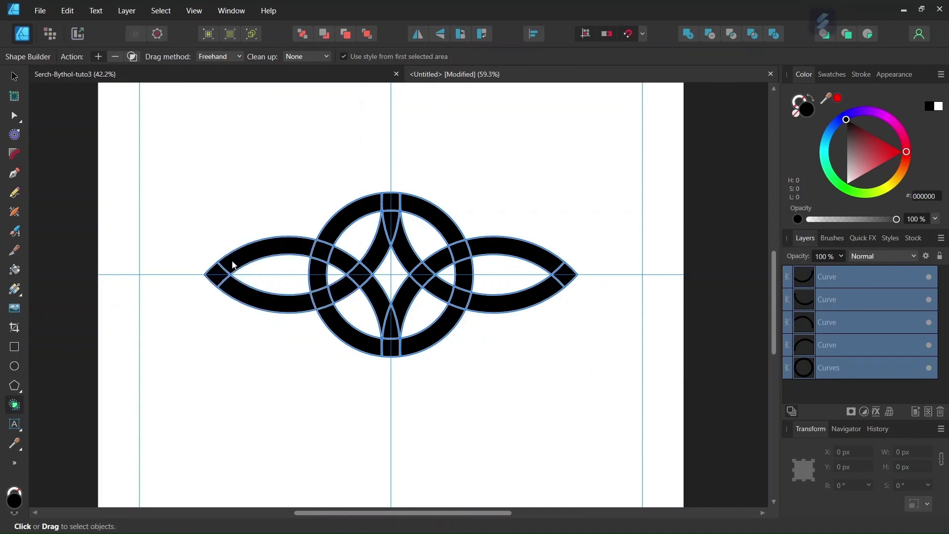
mouse_move(443, 261)
mouse_down()
mouse_move(453, 251)
mouse_move(509, 247)
mouse_move(548, 259)
mouse_move(568, 283)
mouse_move(547, 288)
mouse_up()
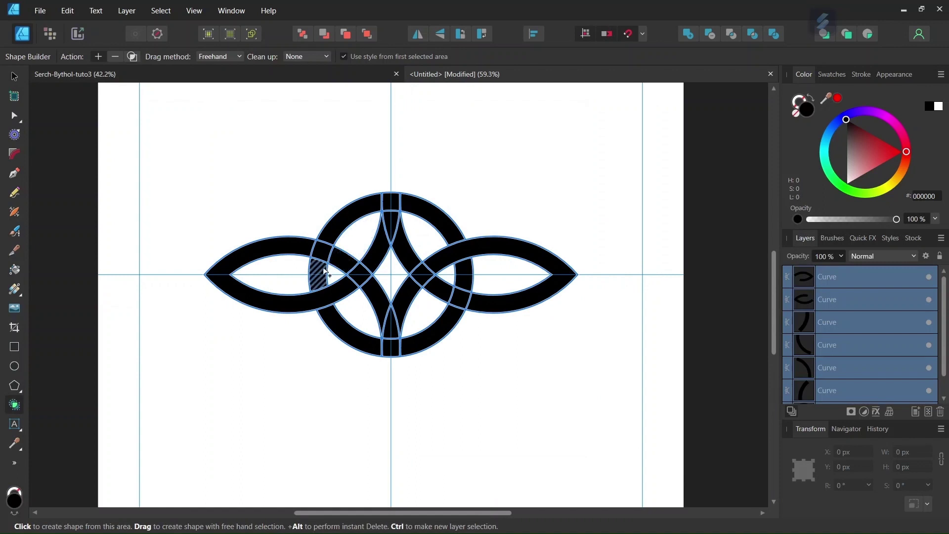
mouse_move(321, 275)
mouse_down()
mouse_move(328, 250)
mouse_move(368, 210)
mouse_move(415, 206)
mouse_move(397, 199)
mouse_move(382, 207)
mouse_move(413, 212)
mouse_up()
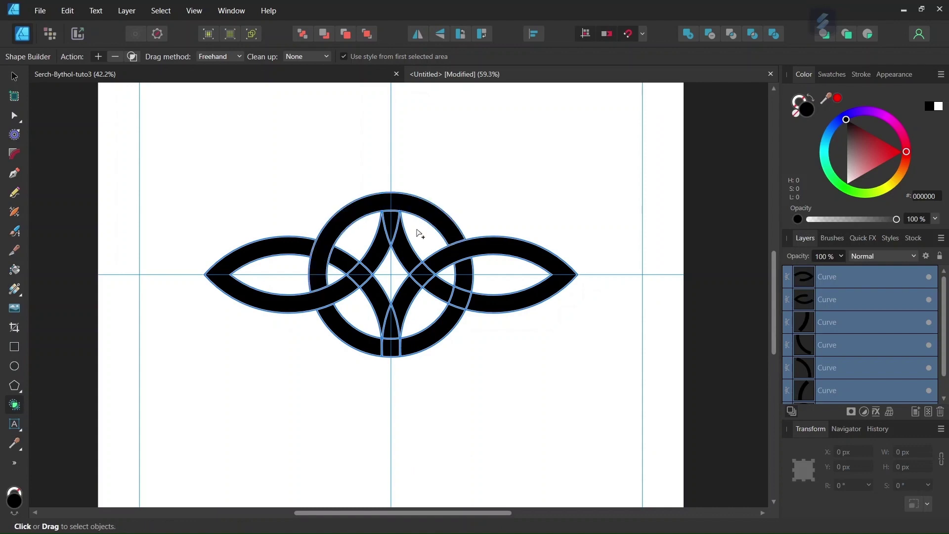
Merge the lower-right circle segment with the pieces above it into one strand.
scroll(393, 202, up, 2)
scroll(383, 460, up, 2)
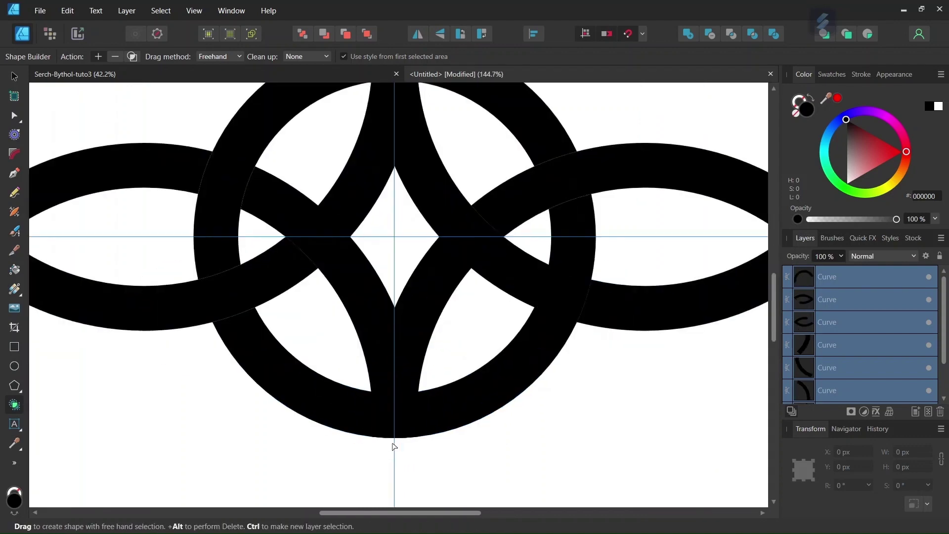
drag(452, 392, 344, 408)
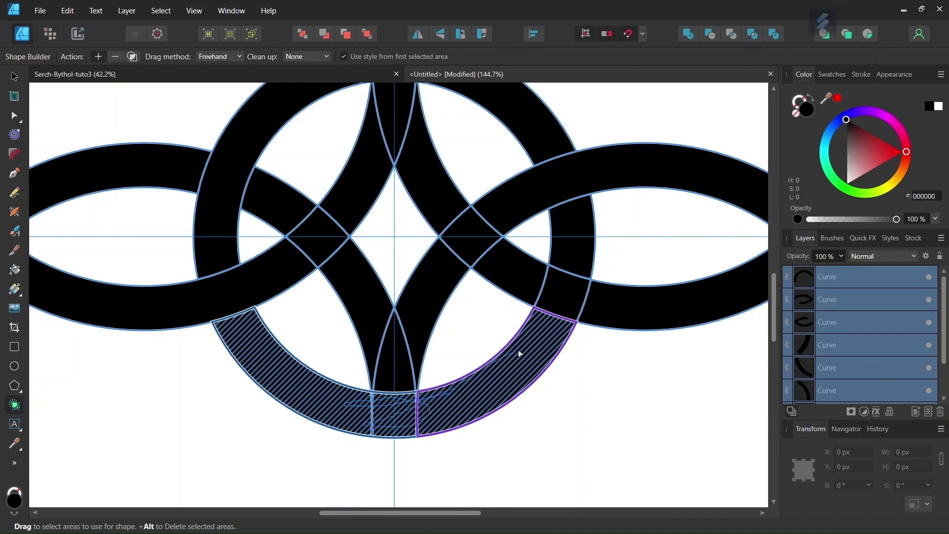
drag(546, 327, 554, 313)
drag(564, 280, 573, 237)
Merge the inner petal with the bottom ring and the top arc into the inner strand.
scroll(574, 247, down, 3)
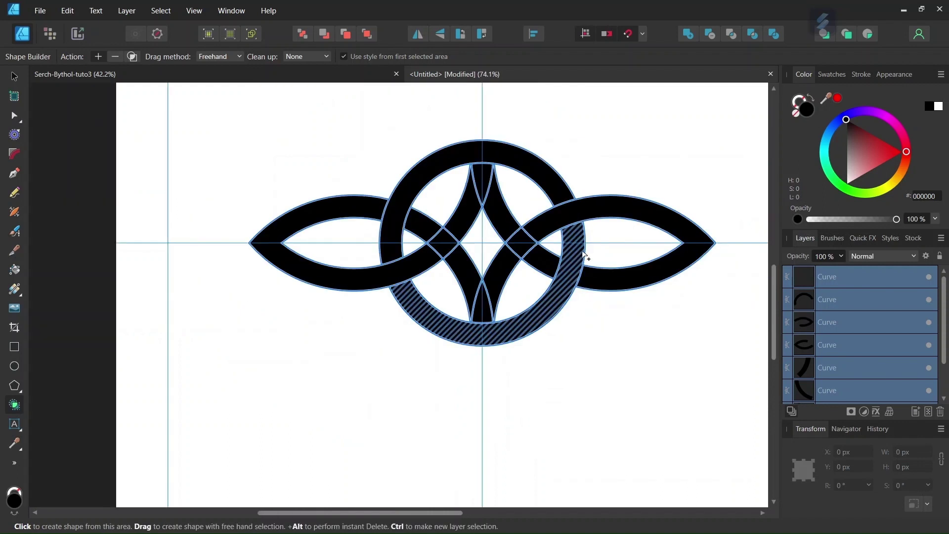
scroll(581, 258, down, 1)
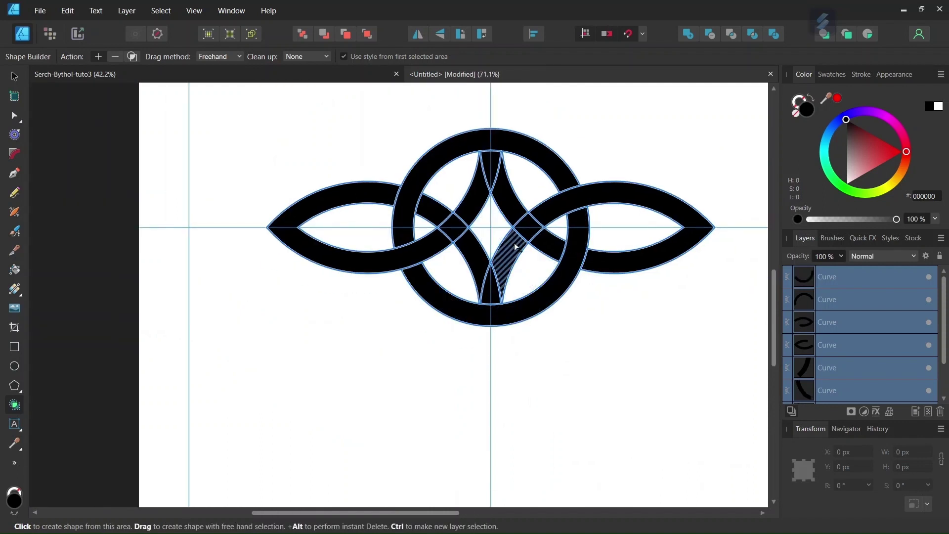
mouse_move(516, 247)
mouse_down()
mouse_move(494, 314)
mouse_move(452, 218)
mouse_move(474, 237)
mouse_up()
mouse_move(466, 138)
mouse_down()
mouse_move(496, 145)
mouse_move(476, 181)
mouse_move(491, 171)
mouse_move(518, 217)
mouse_move(551, 243)
mouse_up()
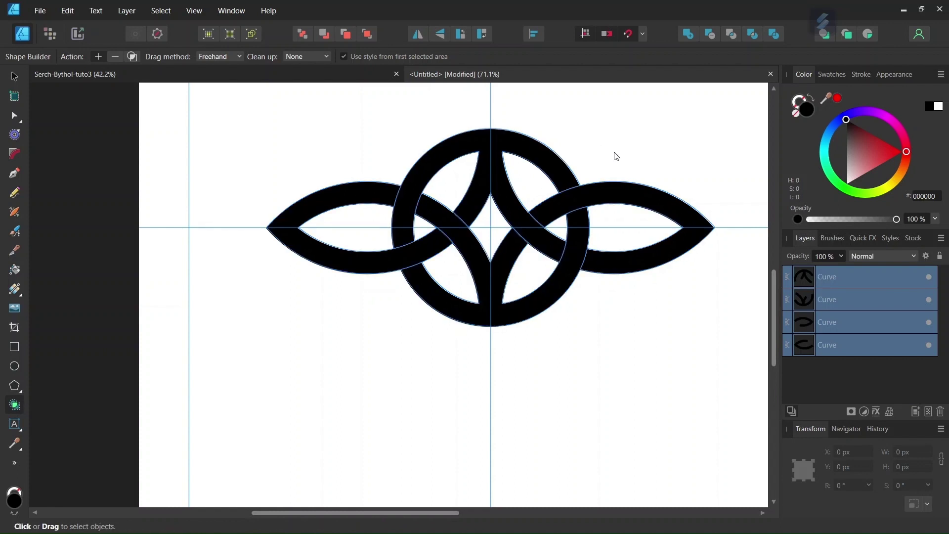
scroll(600, 149, up, 1)
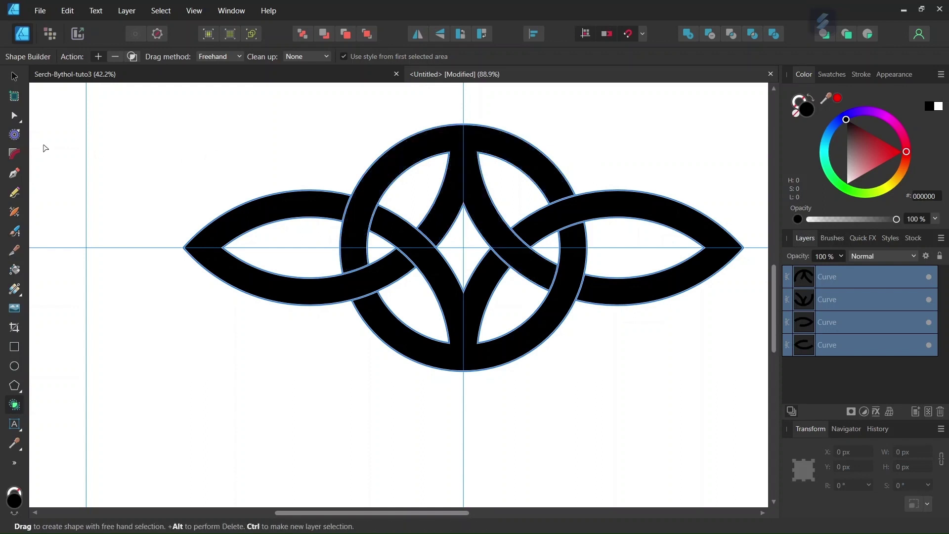
Apply a -2 px contour to all four strands, then deselect to check the crossing gaps.
click(14, 135)
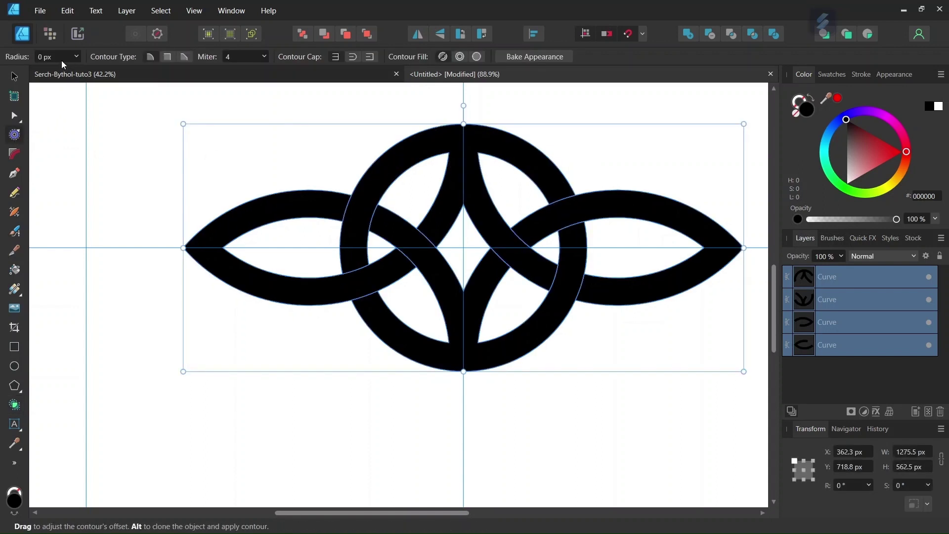
text(-2)
key(Return)
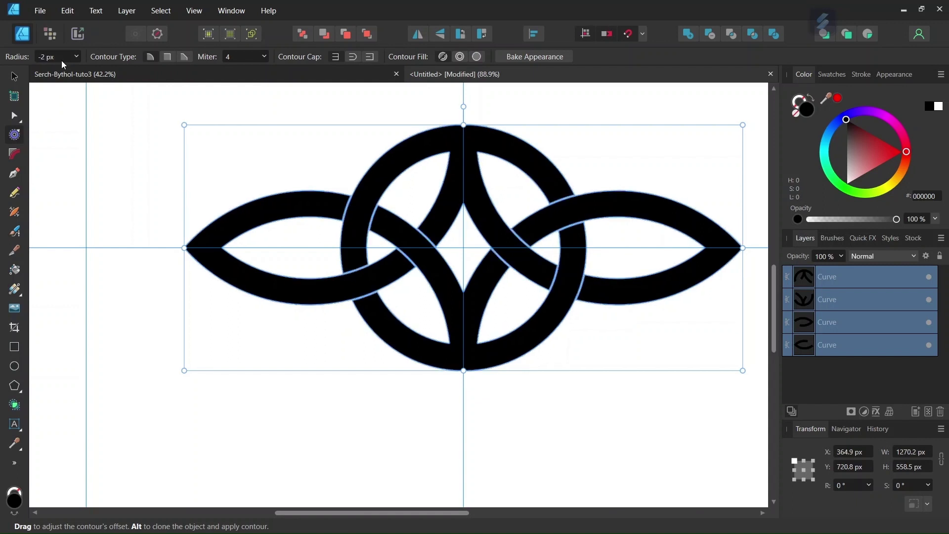
click(183, 105)
scroll(544, 214, up, 1)
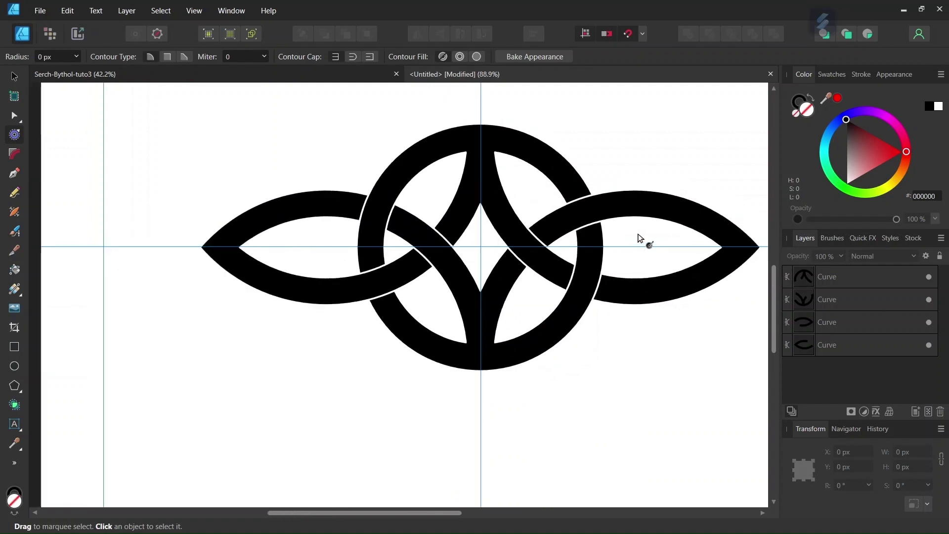
scroll(613, 240, down, 1)
drag(402, 513, 425, 515)
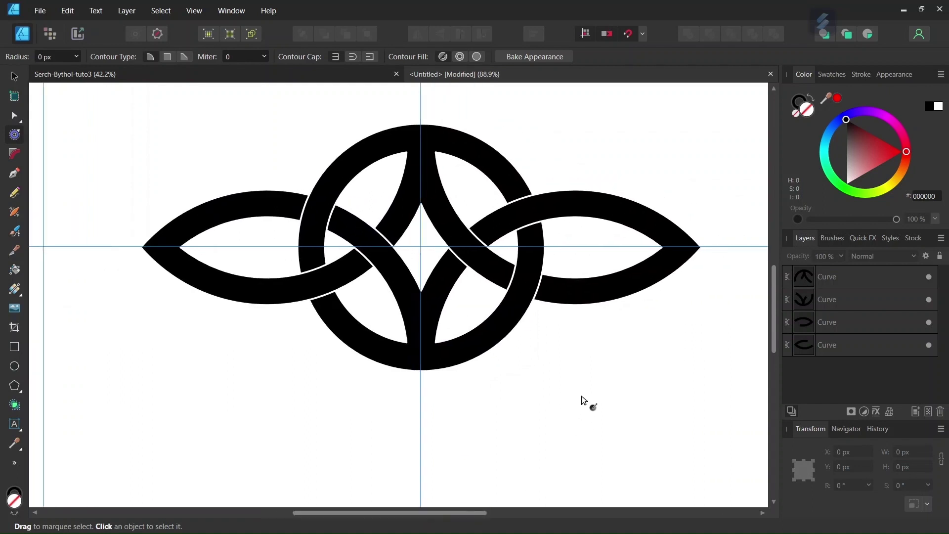
scroll(586, 376, down, 1)
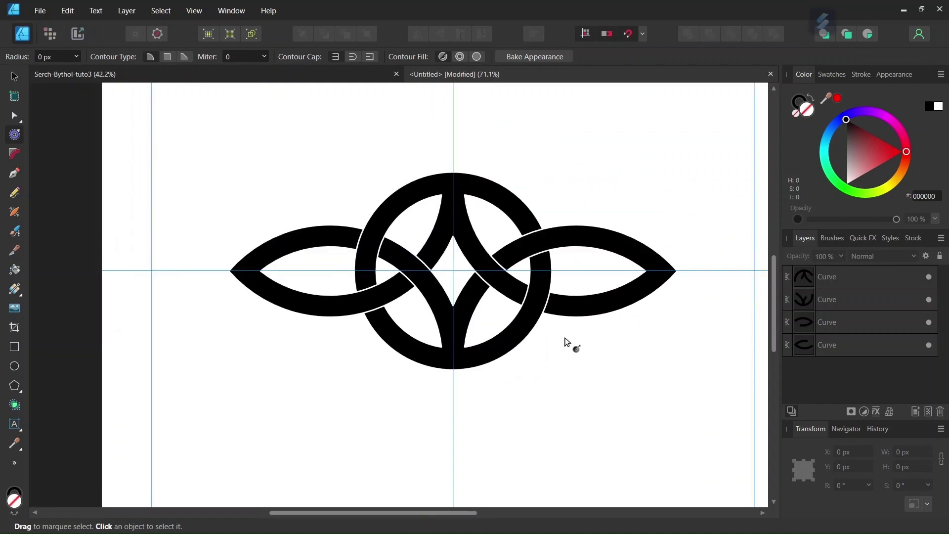